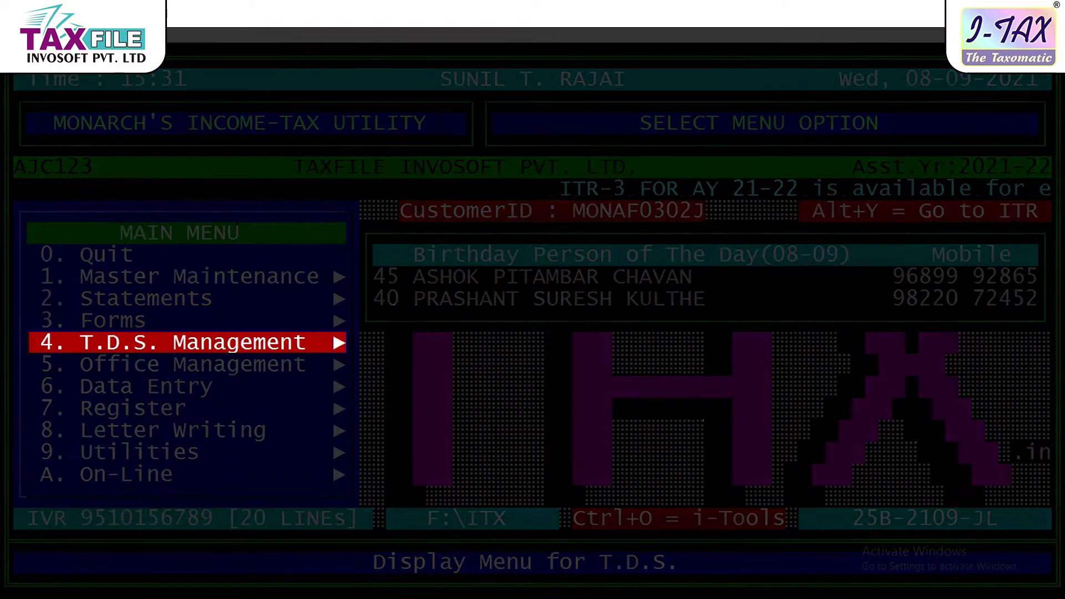
Go to T.D.S. Management > Transaction > T.D.S. to bring up a new T.D.S. Entry form.
{"action": "key", "text": "Return"}
{"action": "key", "text": "Down"}
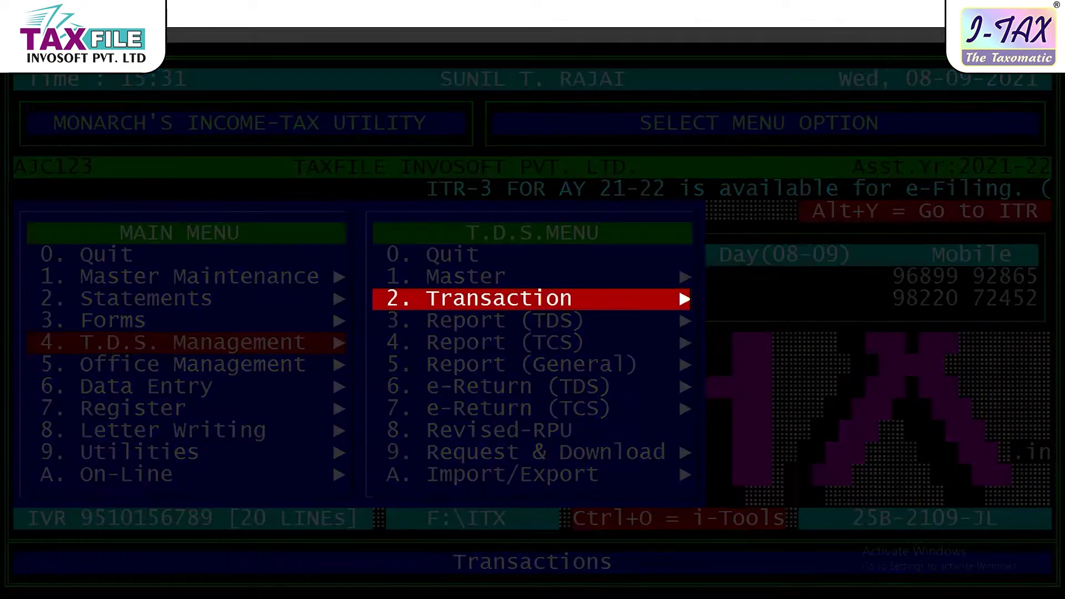
{"action": "key", "text": "Return"}
{"action": "key", "text": "Return"}
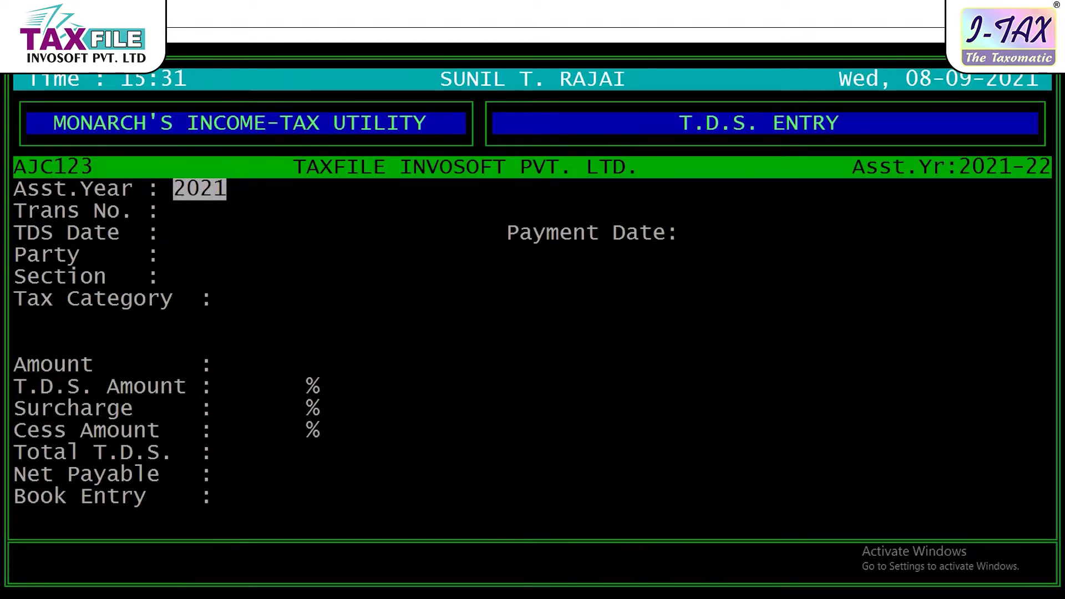
Keep assessment year 2021-2022 and transaction 1, and correct the TDS date to 20-03-2021.
{"action": "key", "text": "Return"}
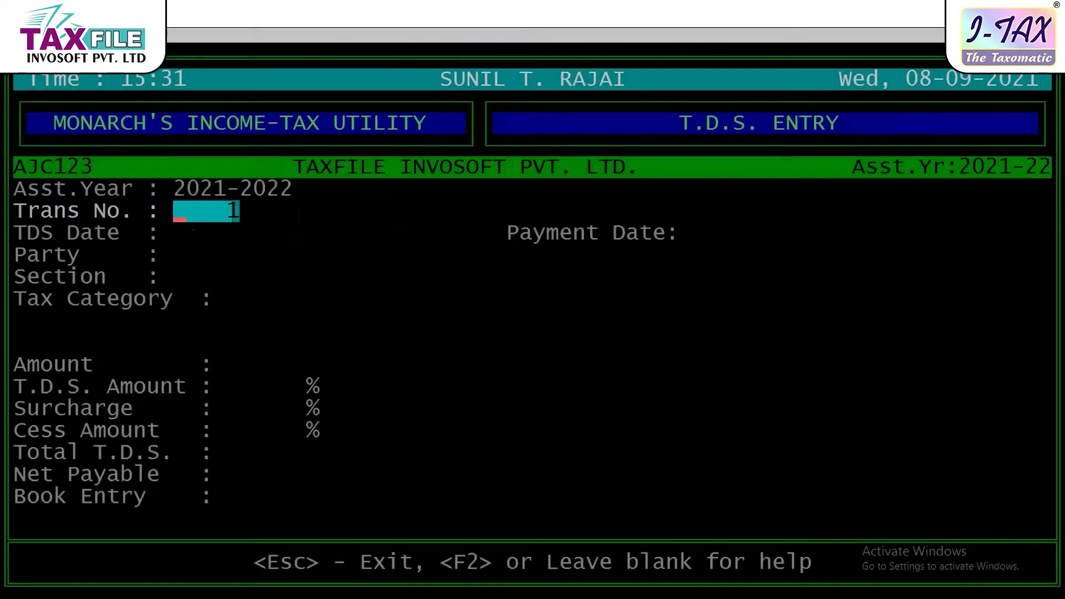
{"action": "key", "text": "Return"}
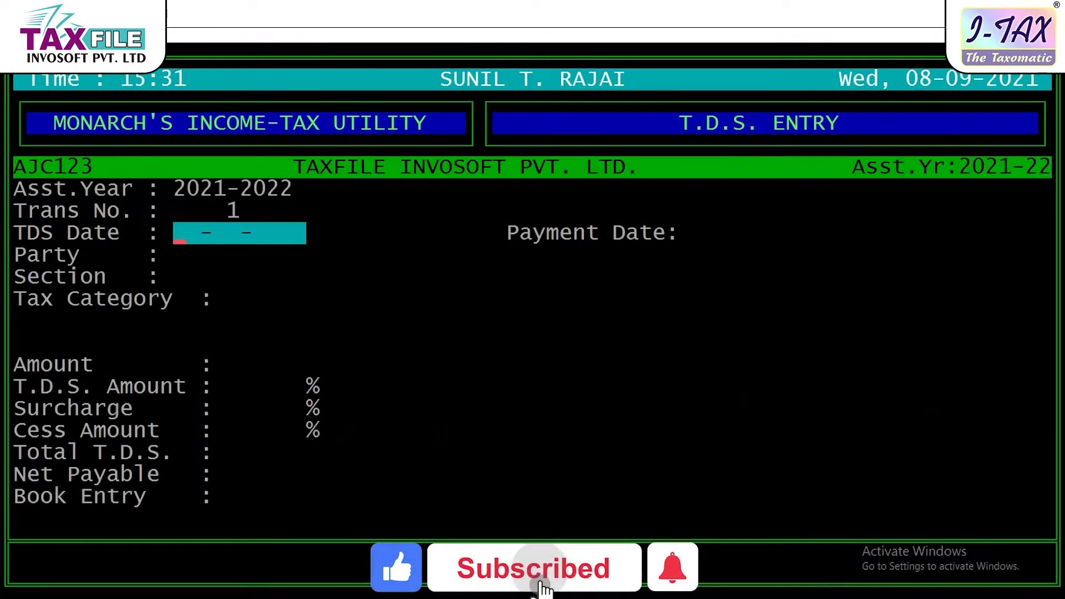
{"action": "type", "text": "20-"}
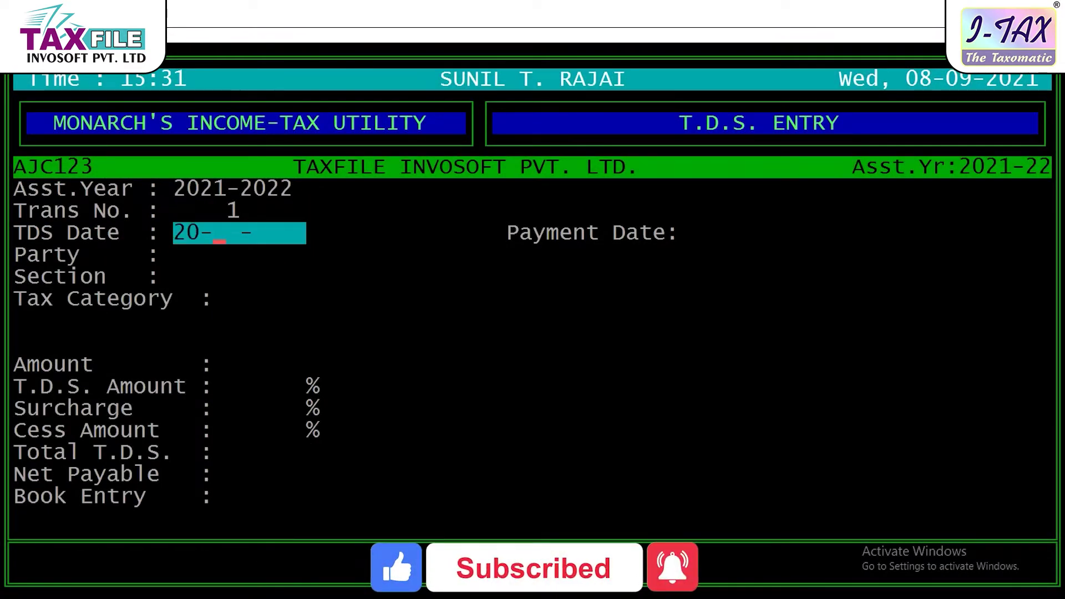
{"action": "type", "text": "03-20"}
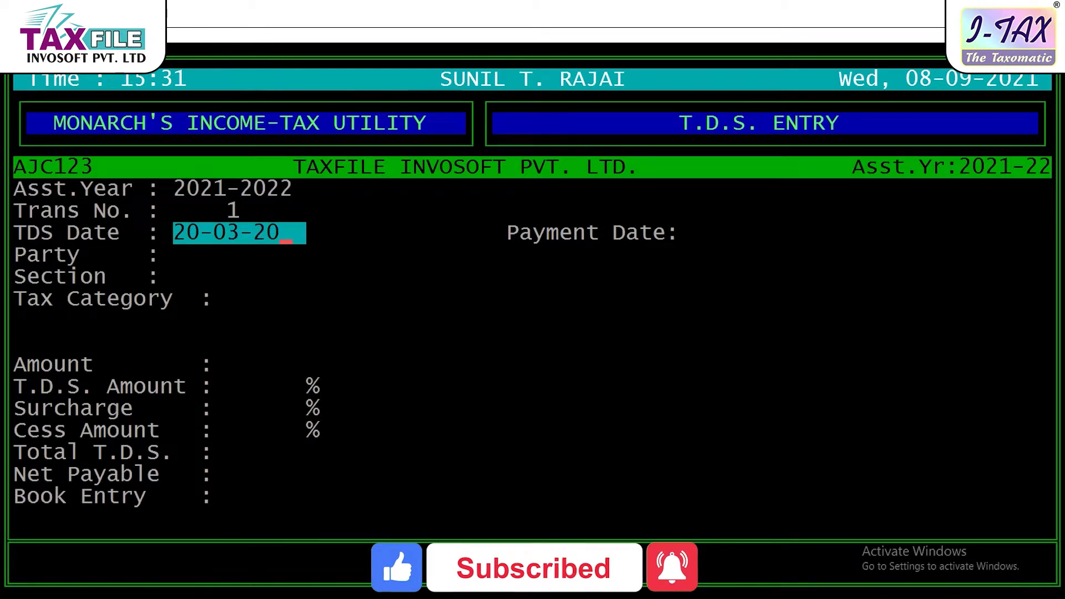
{"action": "type", "text": "20"}
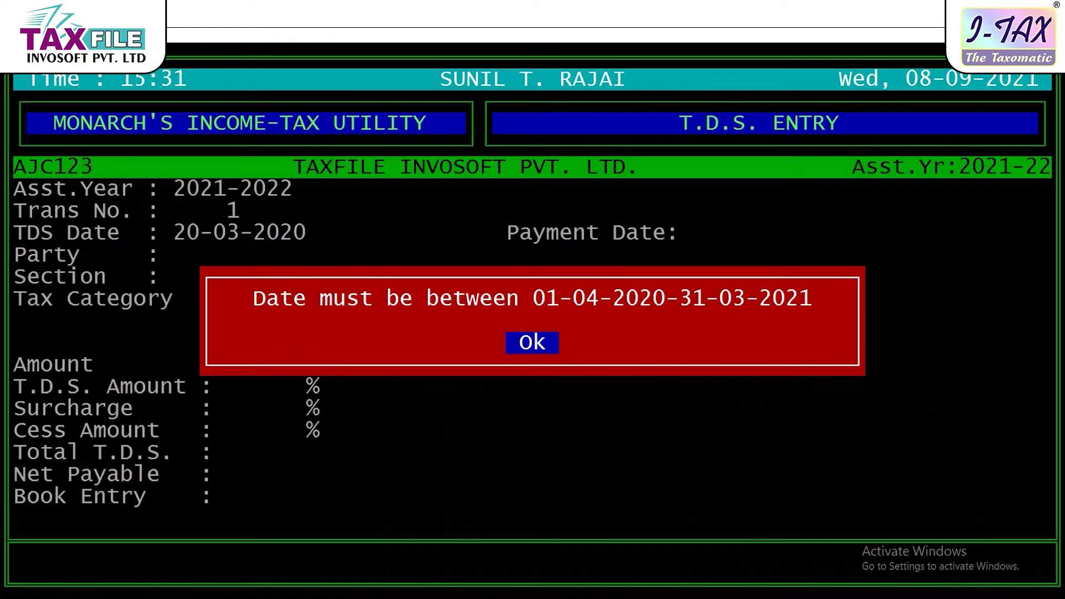
{"action": "left_click", "coordinate": [532, 342]}
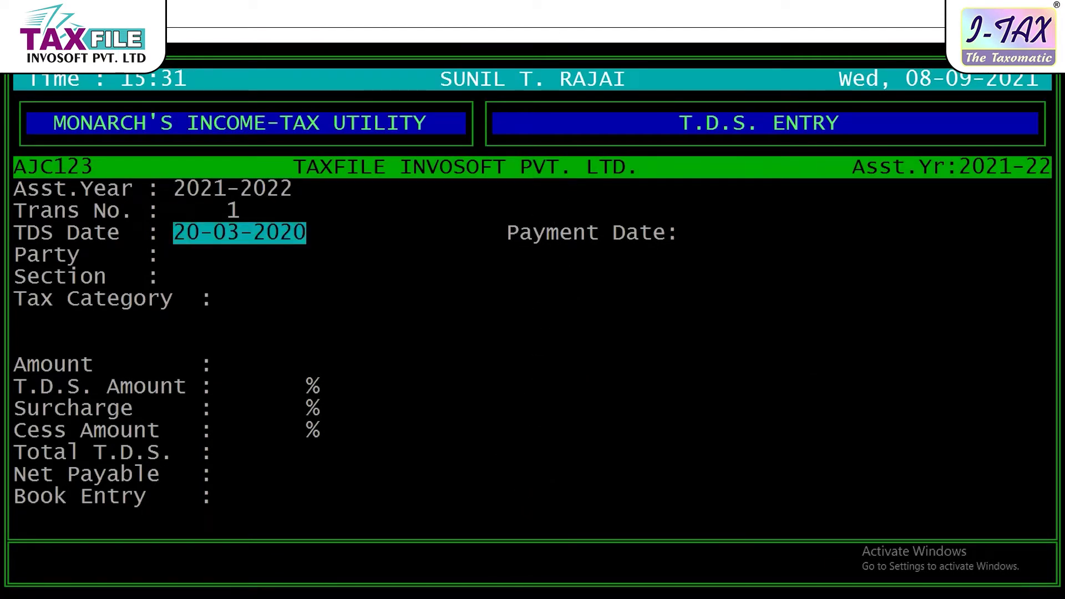
{"action": "key", "text": "Right"}
{"action": "key", "text": "Right"}
{"action": "key", "text": "Right"}
{"action": "key", "text": "Right"}
{"action": "key", "text": "Right"}
{"action": "key", "text": "Right"}
{"action": "key", "text": "Right"}
{"action": "type", "text": "1"}
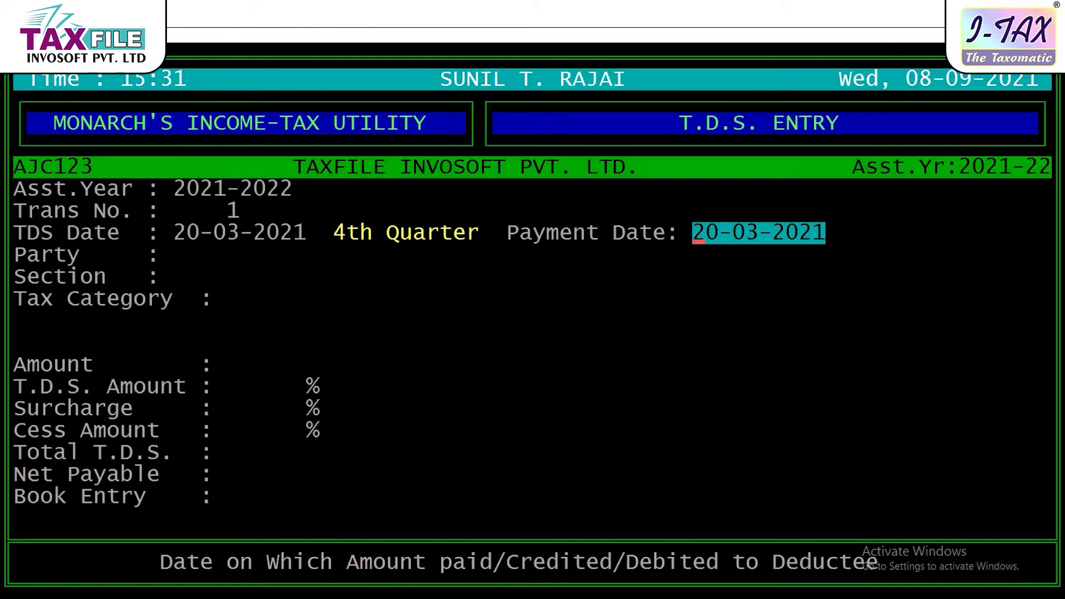
Accept payment date 20-03-2021 and pick the first party (type 02 R) from the party list.
{"action": "key", "text": "Return"}
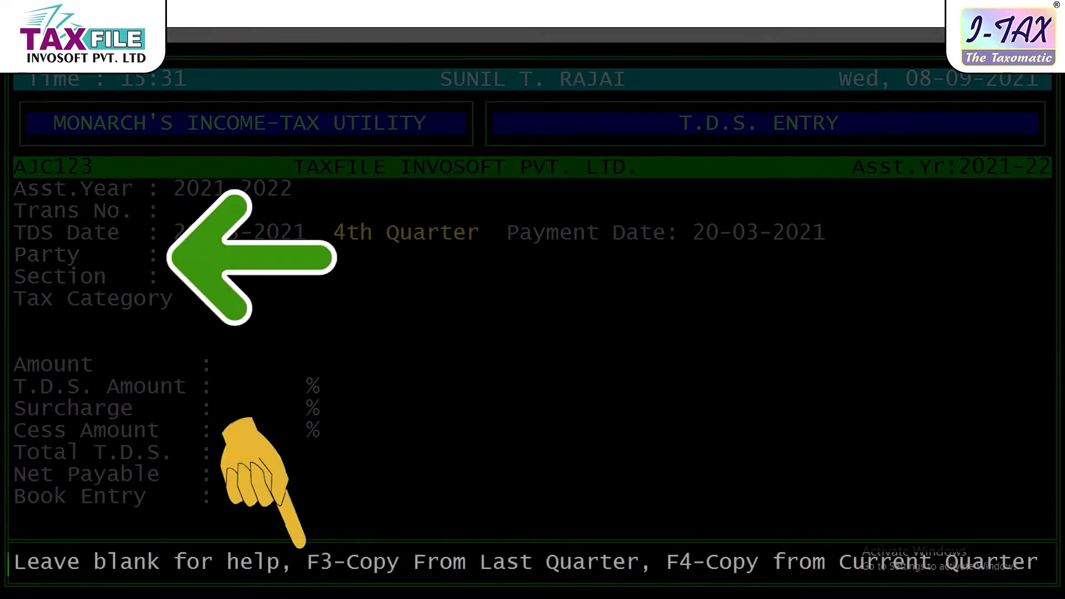
{"action": "key", "text": "Return"}
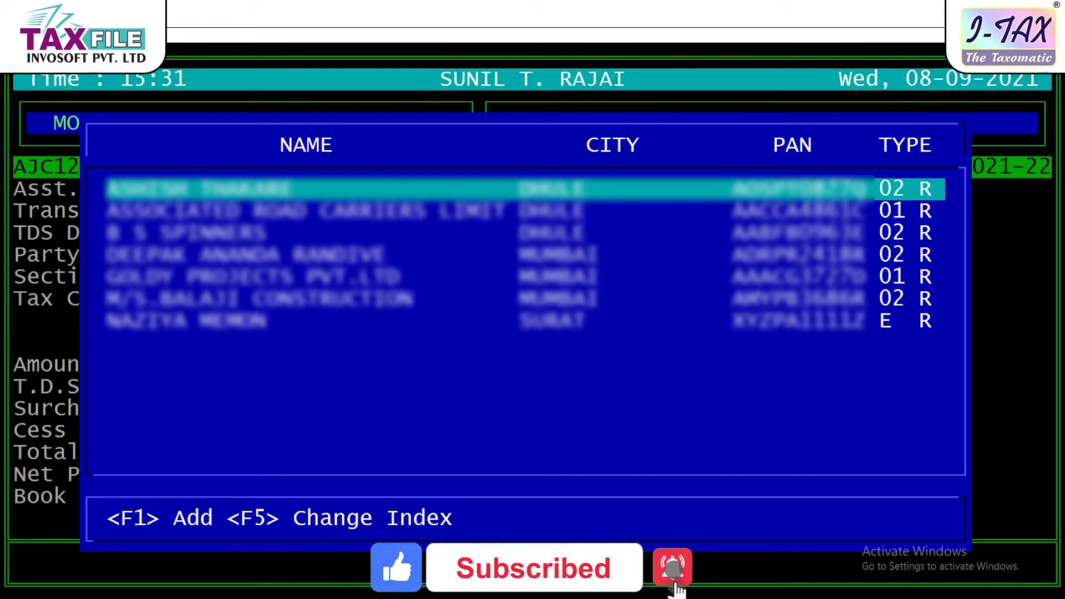
{"action": "key", "text": "Return"}
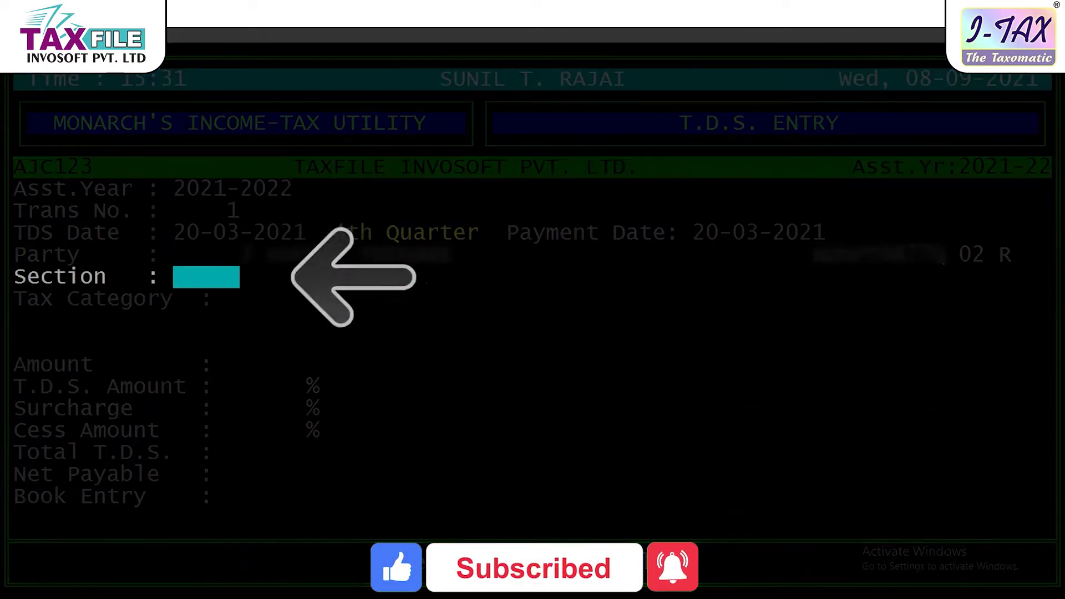
Choose 194C – Payment to a contractor, three entries down the section list.
{"action": "key", "text": "Return"}
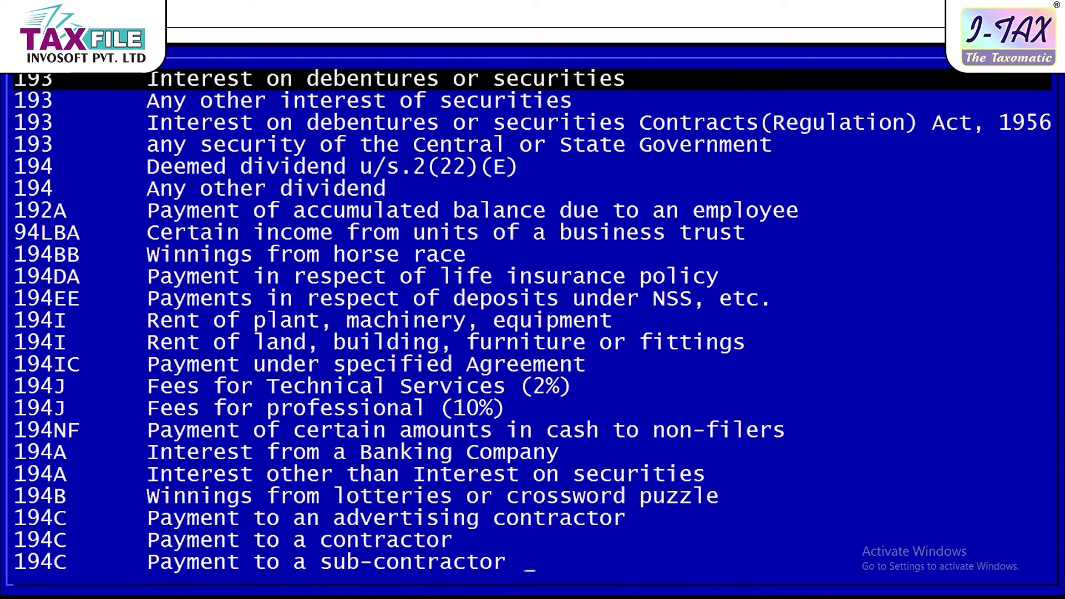
{"action": "key", "text": "Down"}
{"action": "key", "text": "Down"}
{"action": "key", "text": "Down"}
{"action": "key", "text": "Down"}
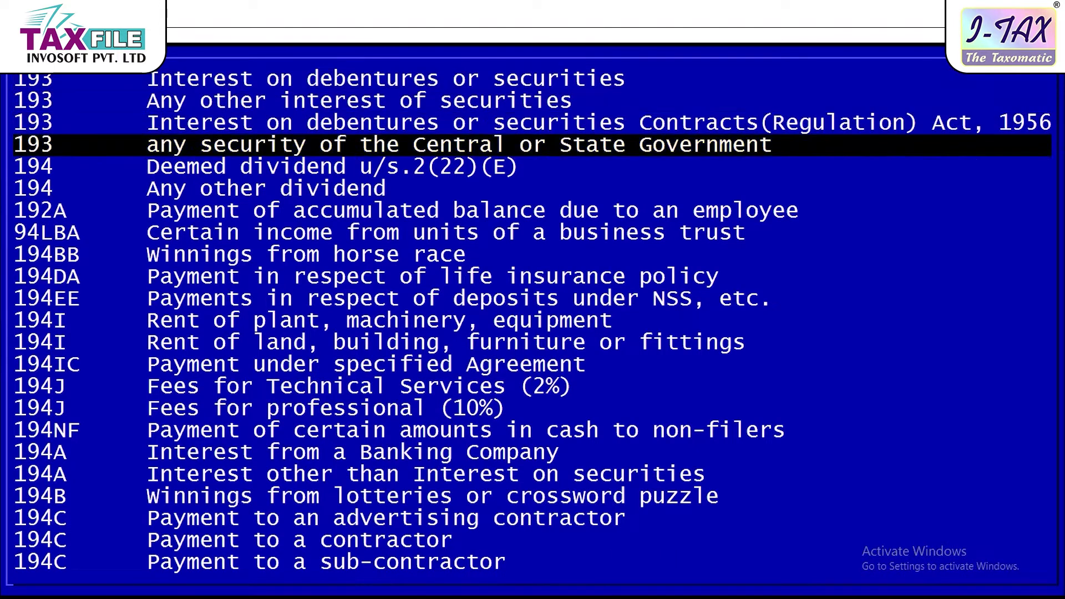
{"action": "key", "text": "Down"}
{"action": "key", "text": "Down"}
{"action": "key", "text": "Down"}
{"action": "key", "text": "Down"}
{"action": "key", "text": "Down"}
{"action": "key", "text": "Down"}
{"action": "key", "text": "Down"}
{"action": "key", "text": "Down"}
{"action": "key", "text": "Down"}
{"action": "key", "text": "Down"}
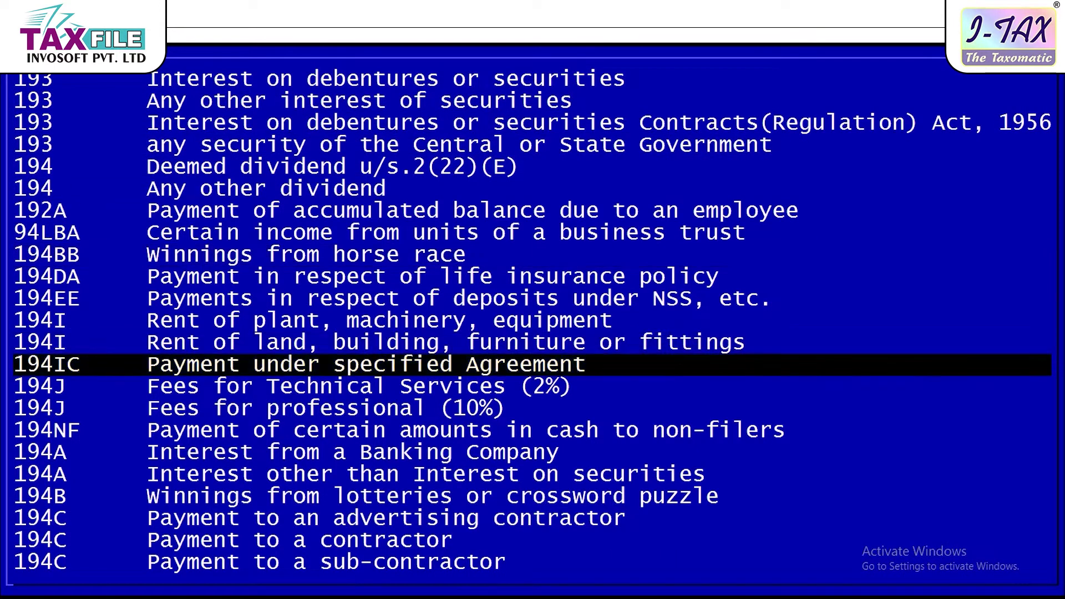
{"action": "key", "text": "Down"}
{"action": "key", "text": "Down"}
{"action": "key", "text": "Down"}
{"action": "key", "text": "Down"}
{"action": "key", "text": "Down"}
{"action": "key", "text": "Down"}
{"action": "key", "text": "Down"}
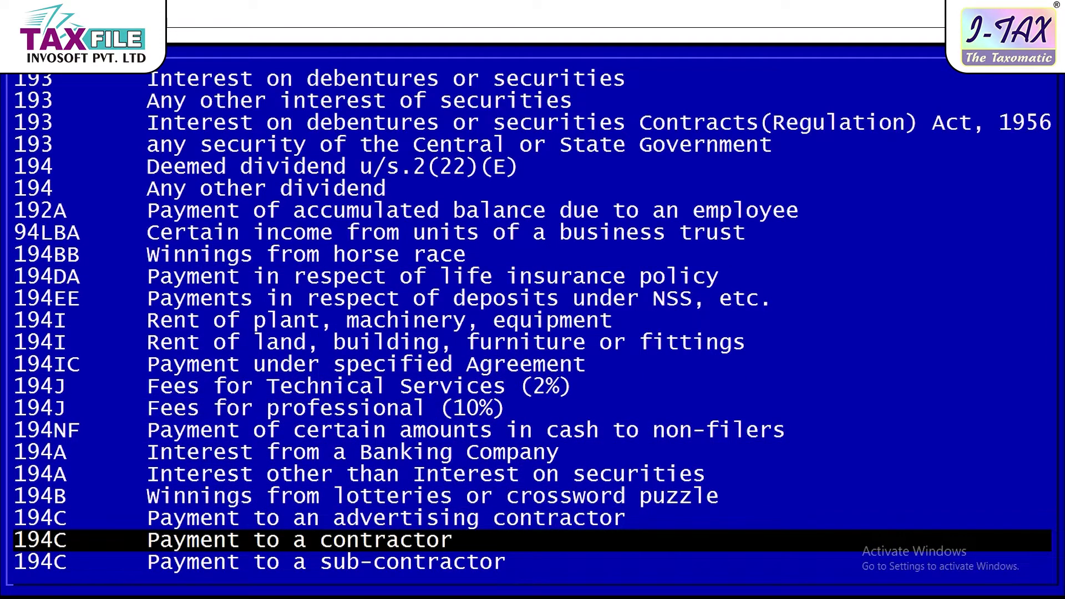
{"action": "key", "text": "Return"}
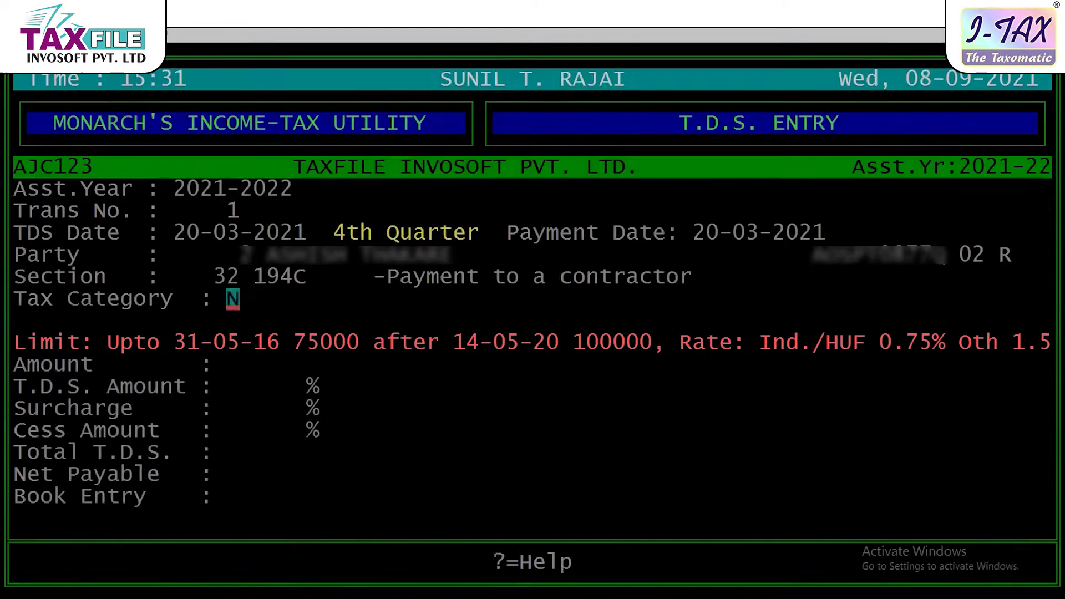
Set Tax Category to N (None) so the TDS rate shows 0.750%.
{"action": "key", "text": "question"}
{"action": "key", "text": "Return"}
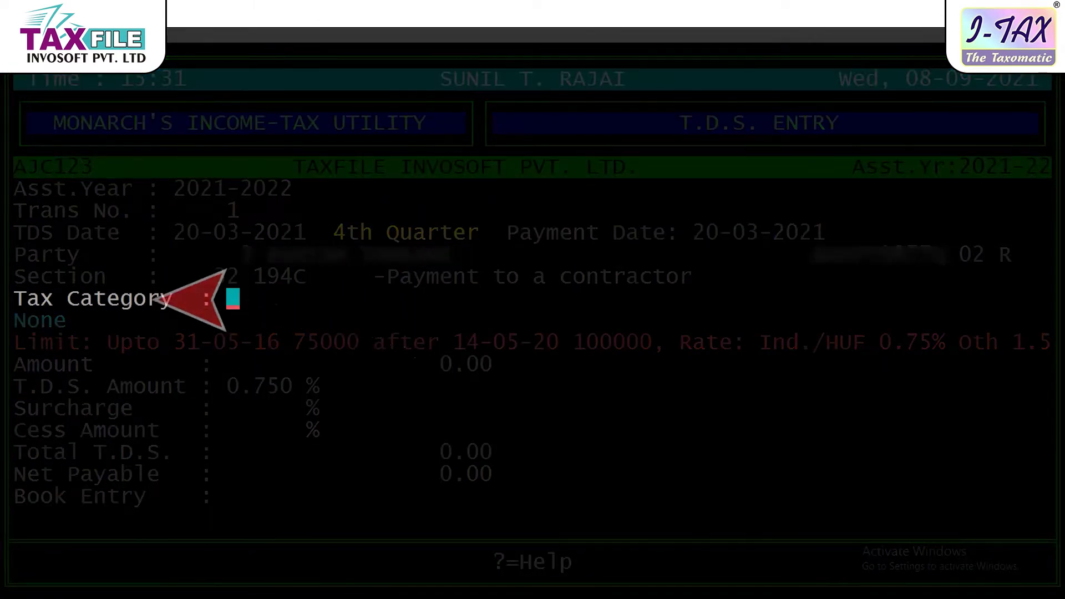
{"action": "key", "text": "question"}
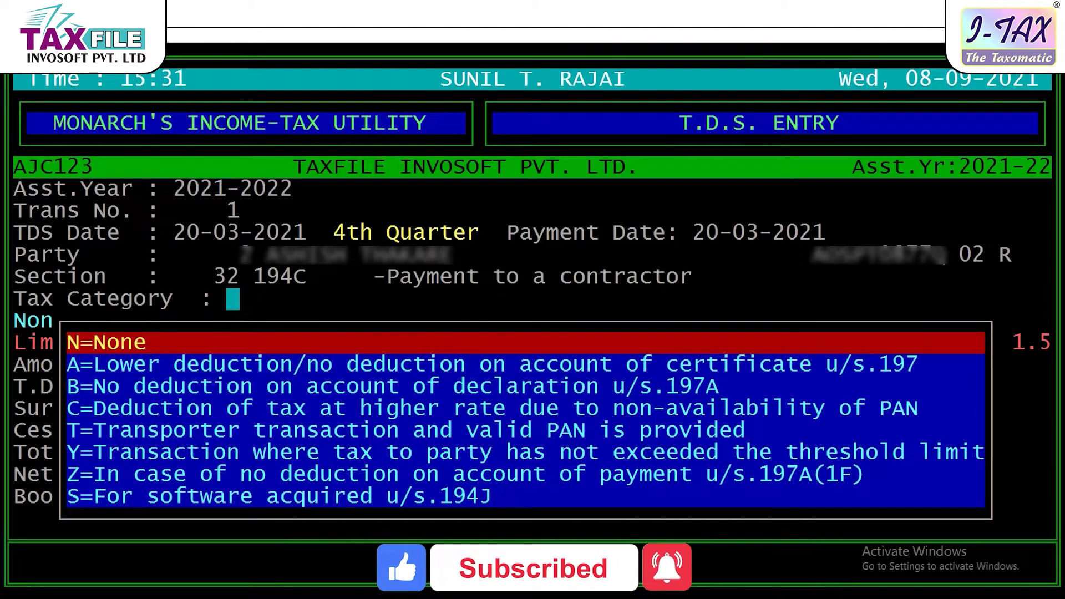
{"action": "key", "text": "Return"}
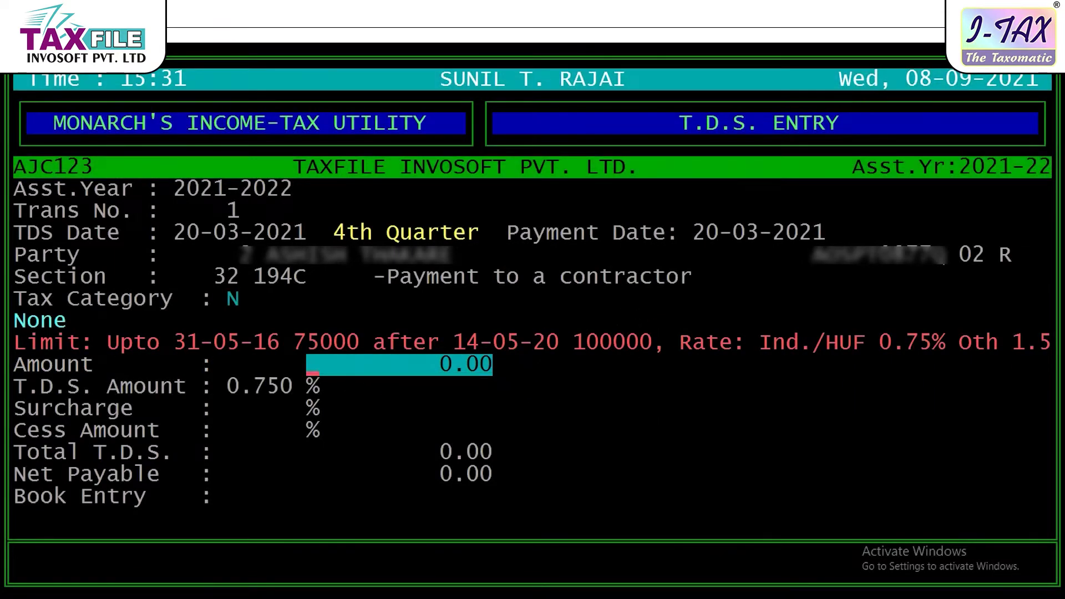
Enter amount 200000 and accept the 0.750% TDS of 1500.00, zero surcharge and cess.
{"action": "type", "text": "200000"}
{"action": "key", "text": "Return"}
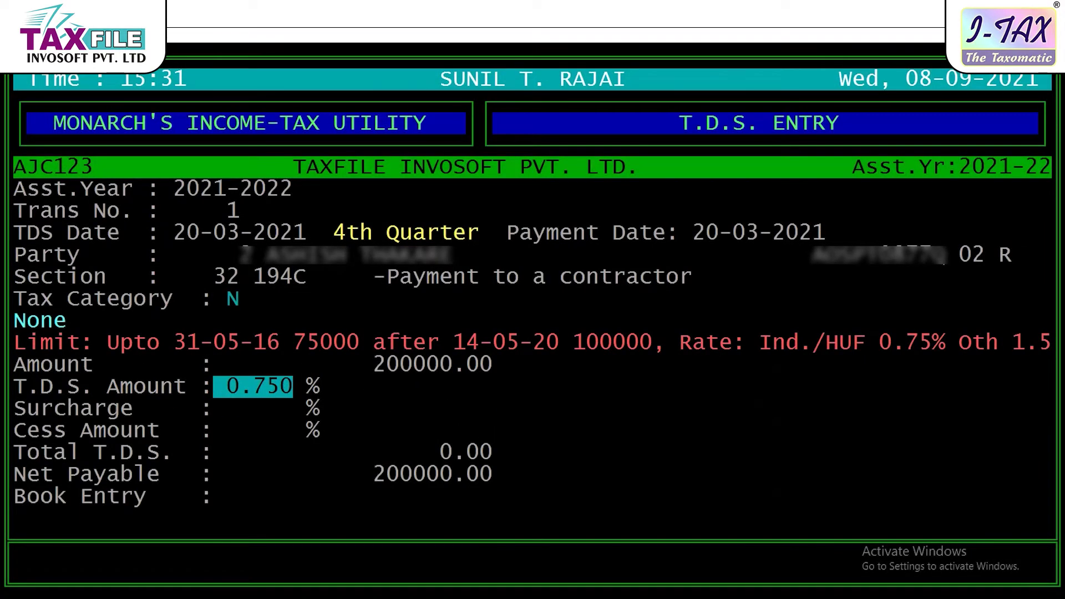
{"action": "key", "text": "Return"}
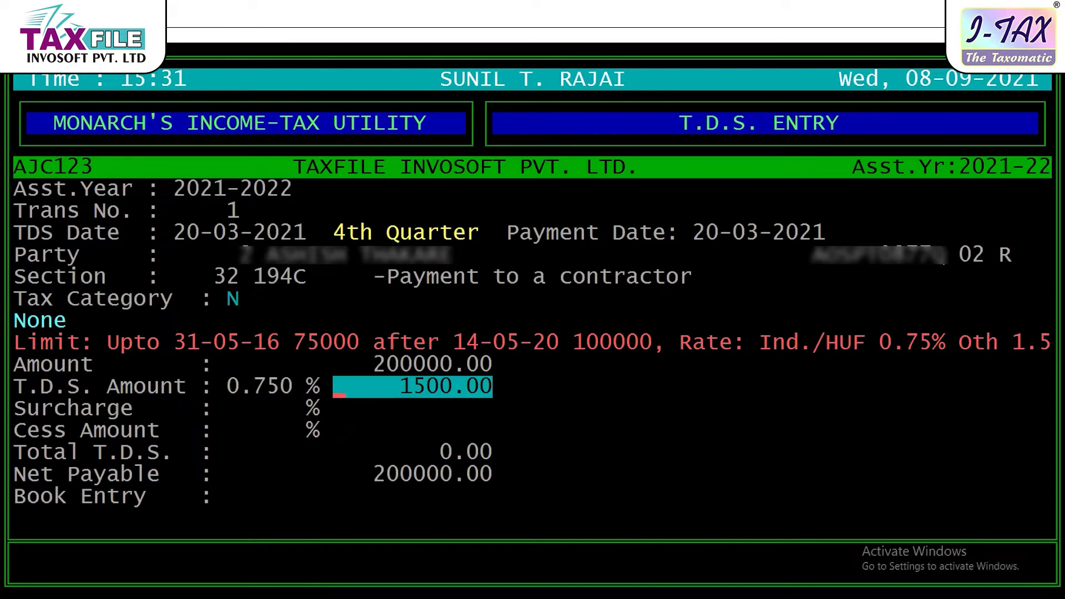
{"action": "key", "text": "Return"}
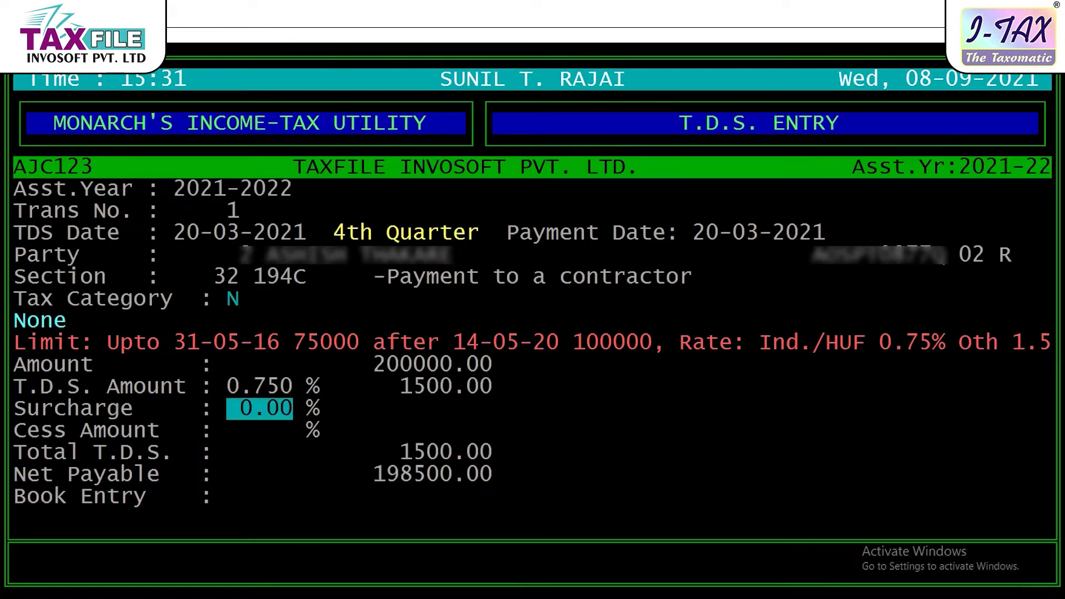
{"action": "key", "text": "Return"}
{"action": "key", "text": "Return"}
{"action": "key", "text": "Return"}
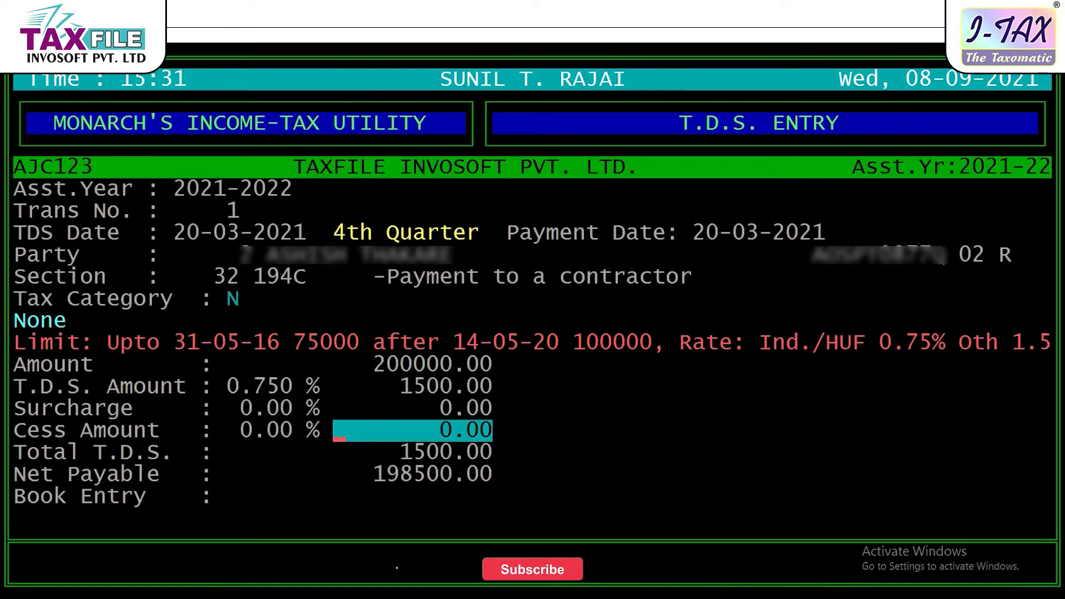
{"action": "key", "text": "Return"}
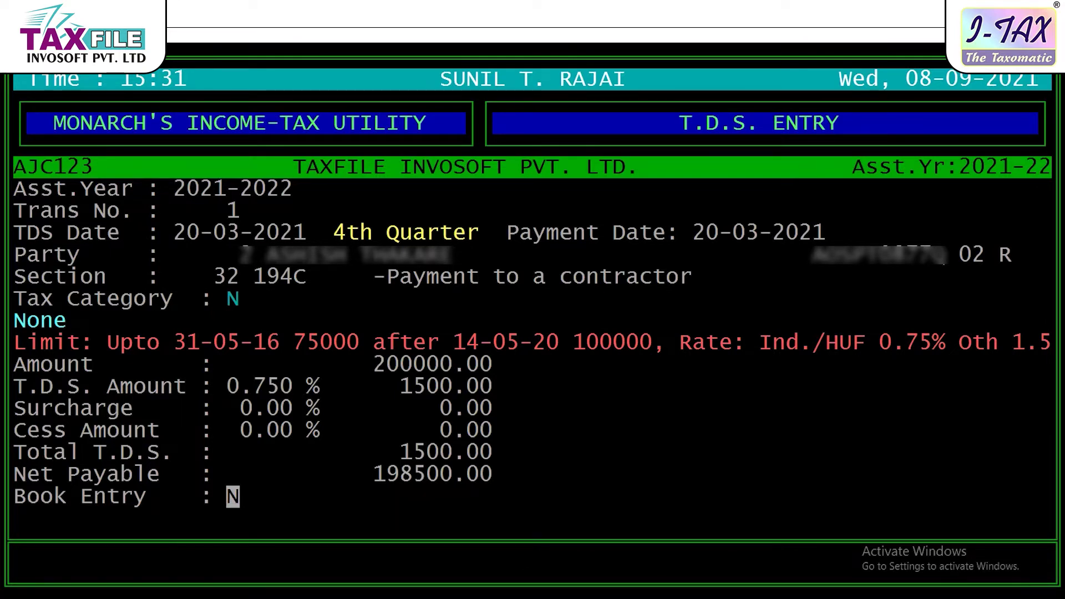
Save the 194C entry with Book Entry N, then leave the fresh blank form.
{"action": "key", "text": "Return"}
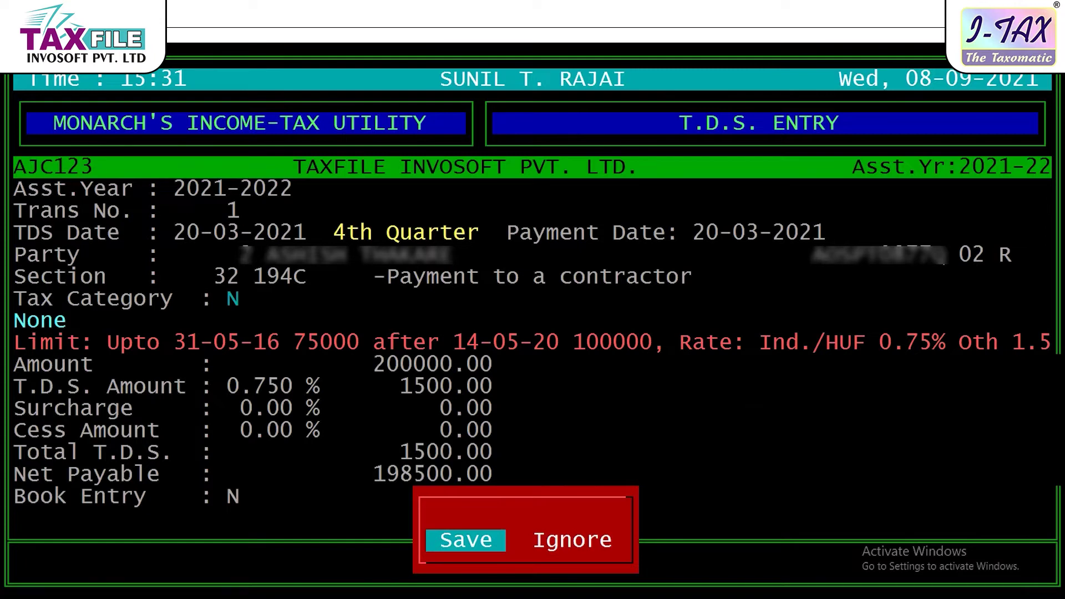
{"action": "key", "text": "Return"}
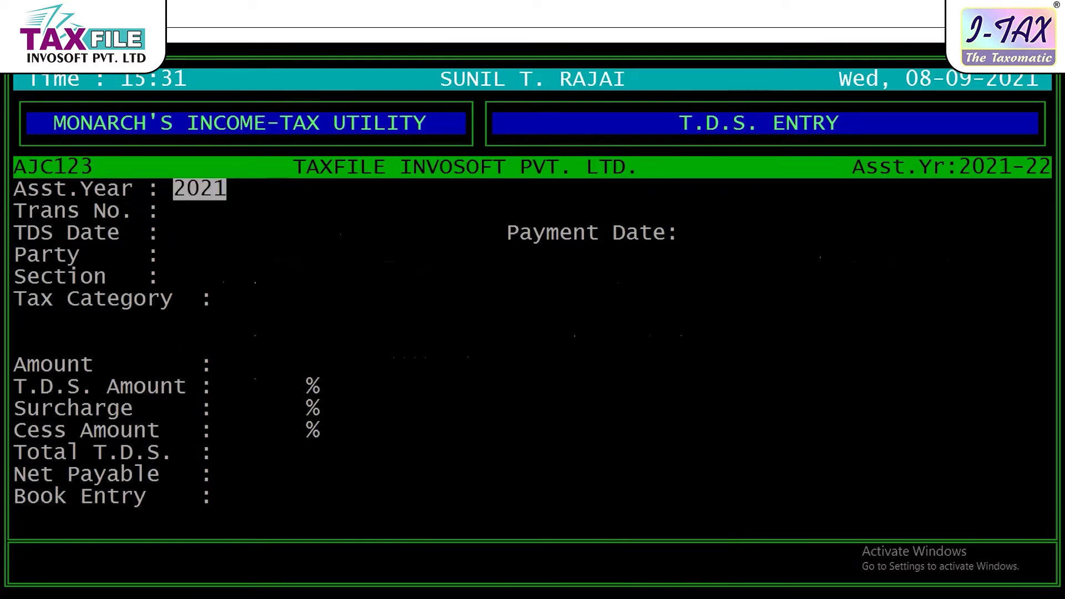
{"action": "key", "text": "Return"}
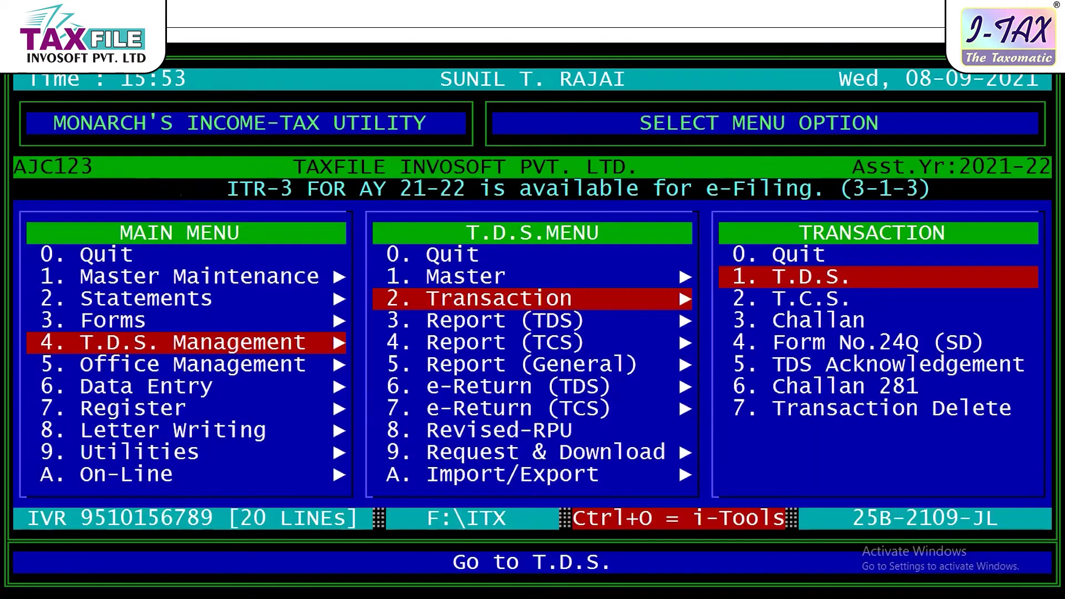